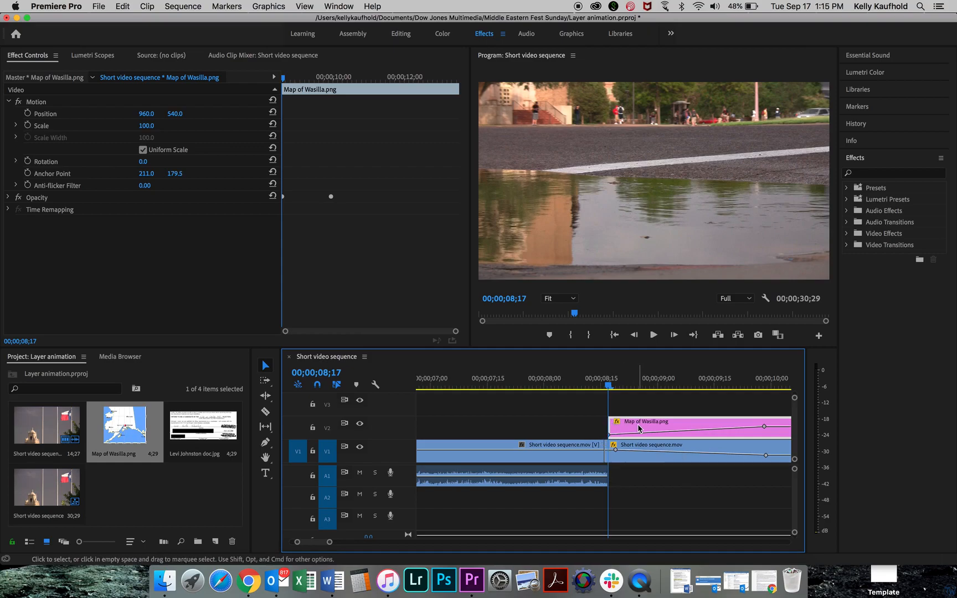
left_click(504, 458)
left_click(702, 459)
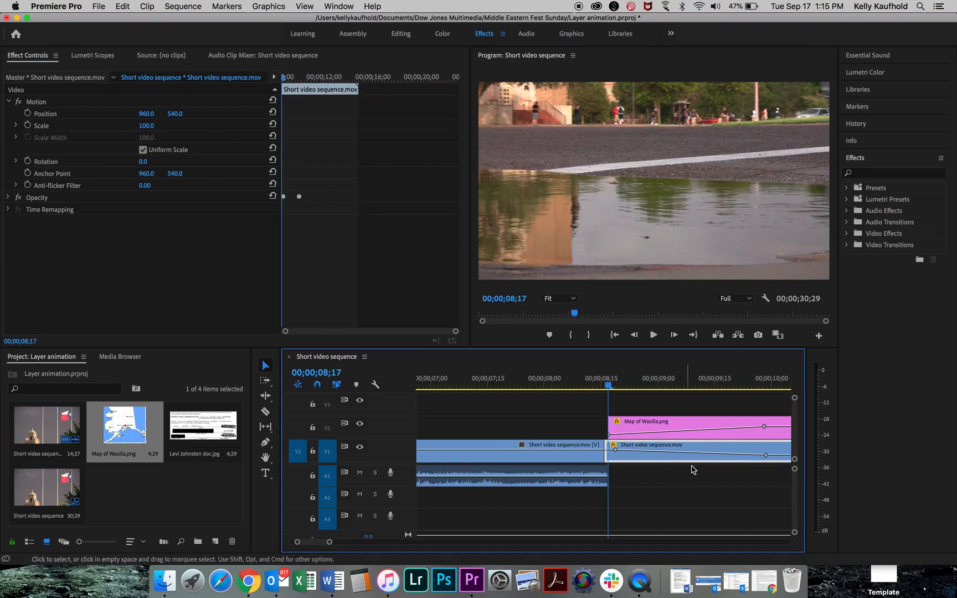
left_click(529, 459)
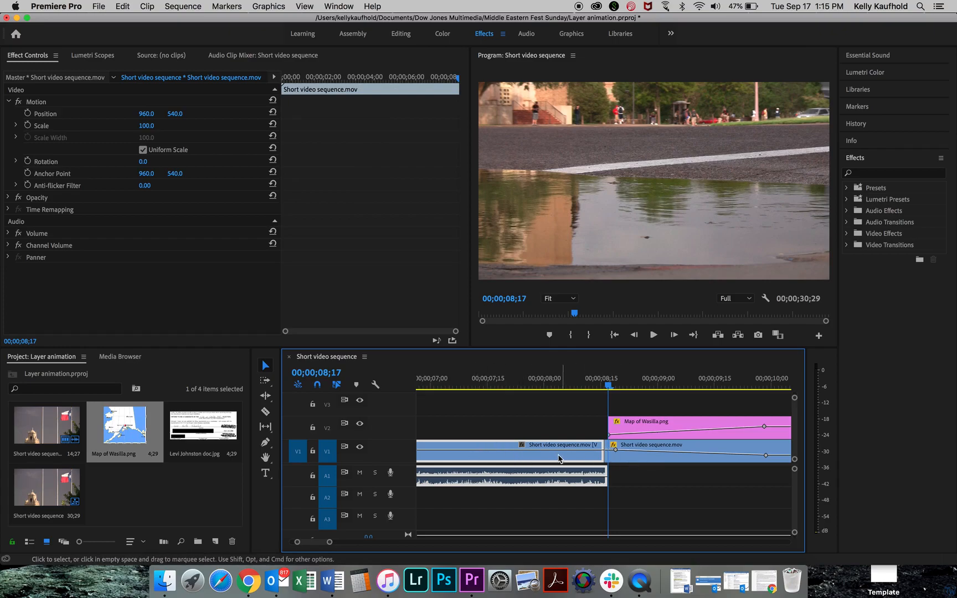
left_click(658, 458)
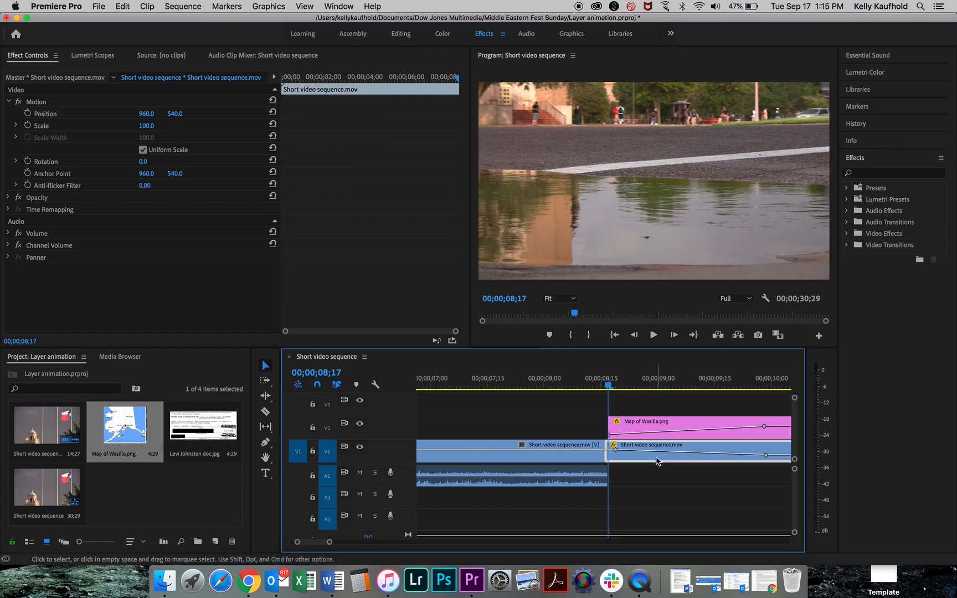
Turn on Position and Scale keyframing for the Map of Wasilla.png clip at its start, 00;00;08;17.
left_click(675, 425)
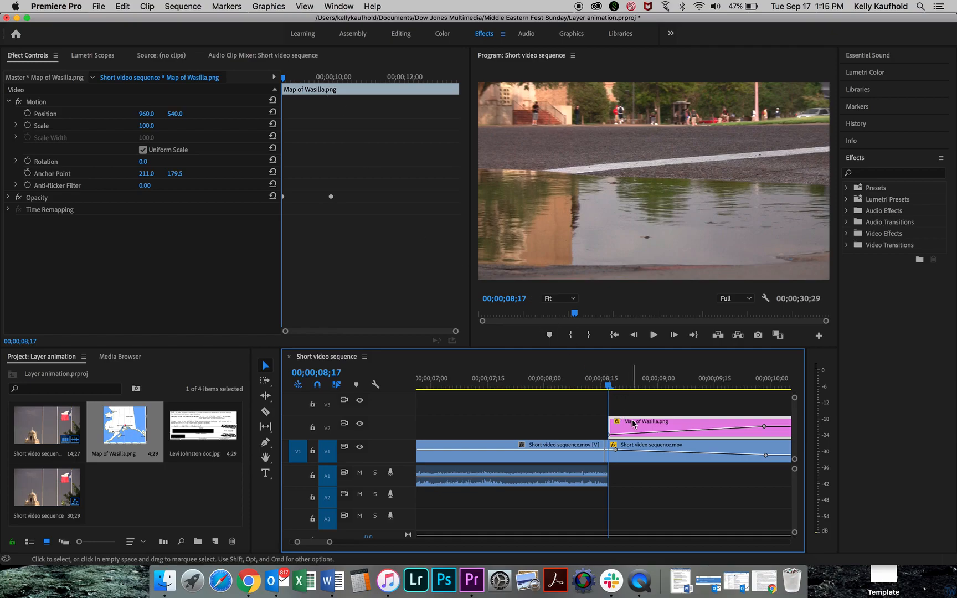
key("=")
key("=")
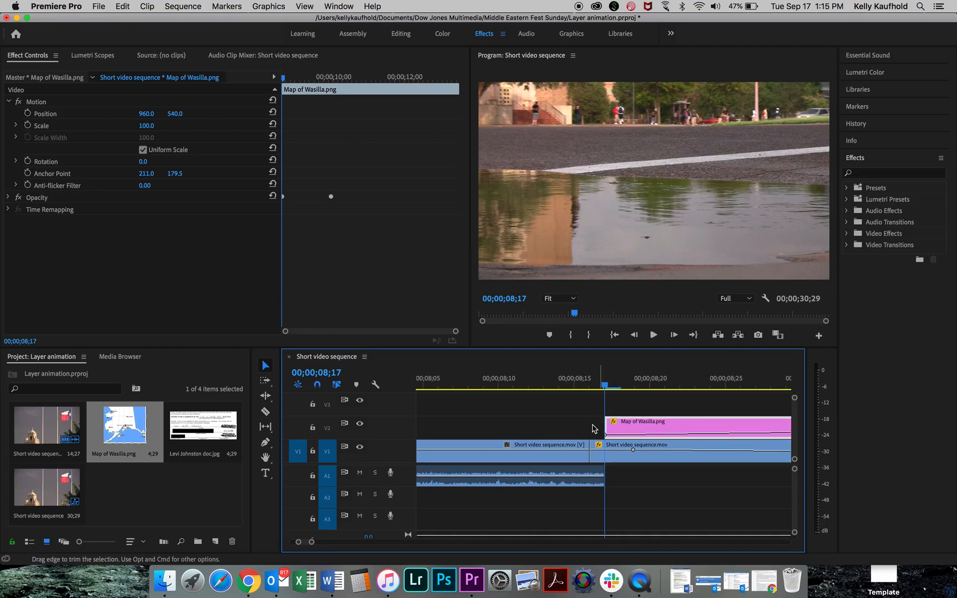
key("minus")
key("minus")
key("minus")
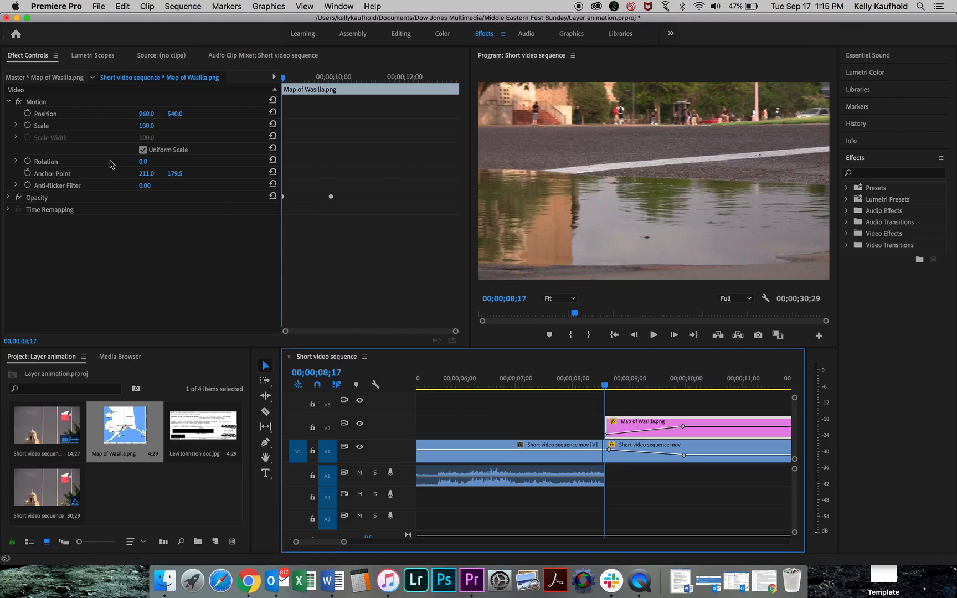
left_click(16, 127)
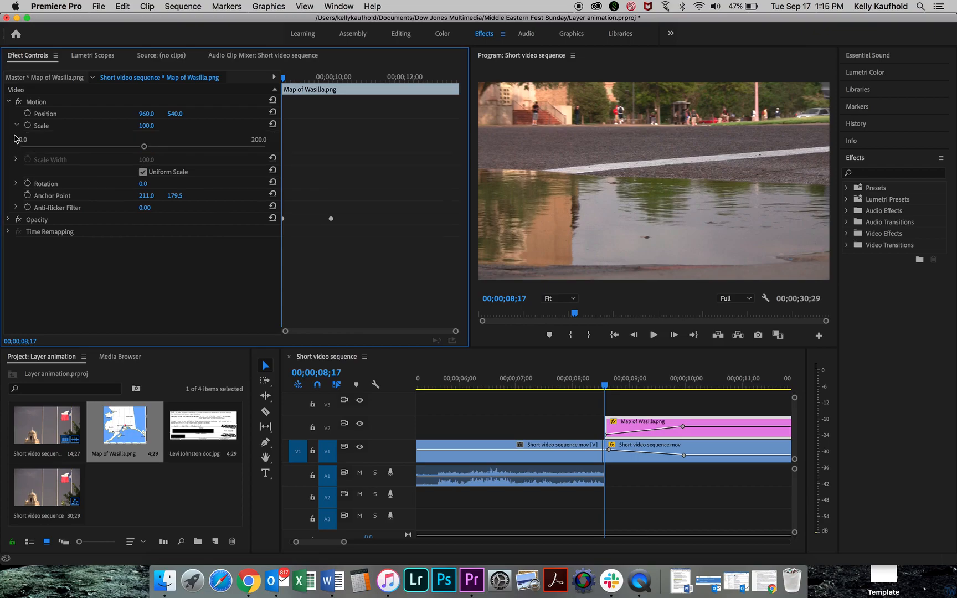
left_click(16, 127)
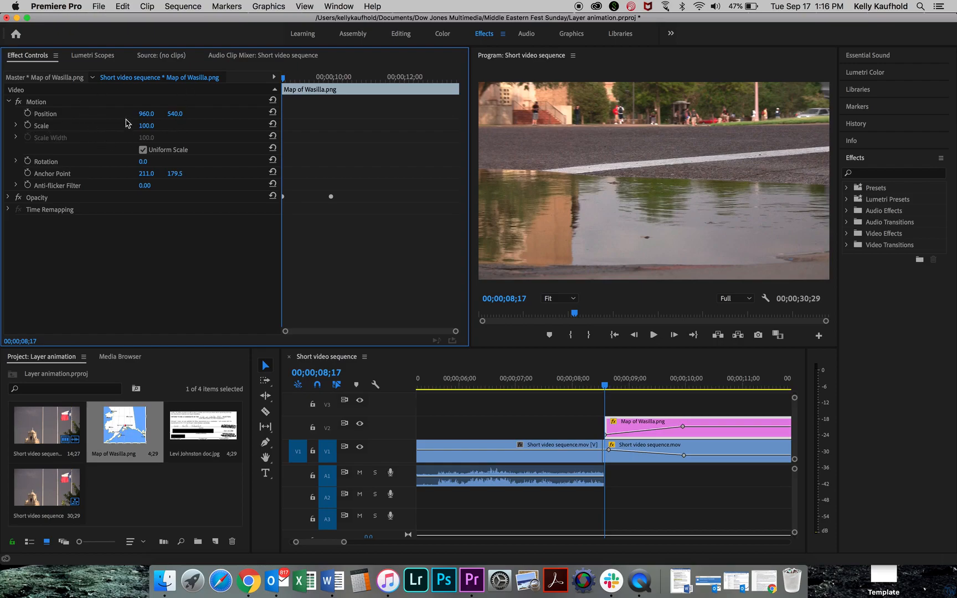
left_click(27, 114)
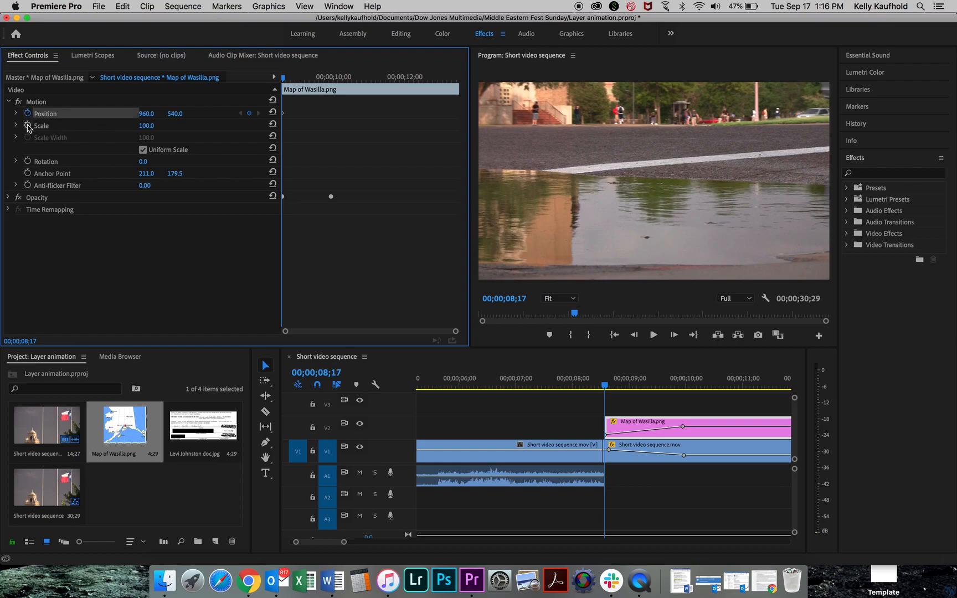
left_click(28, 125)
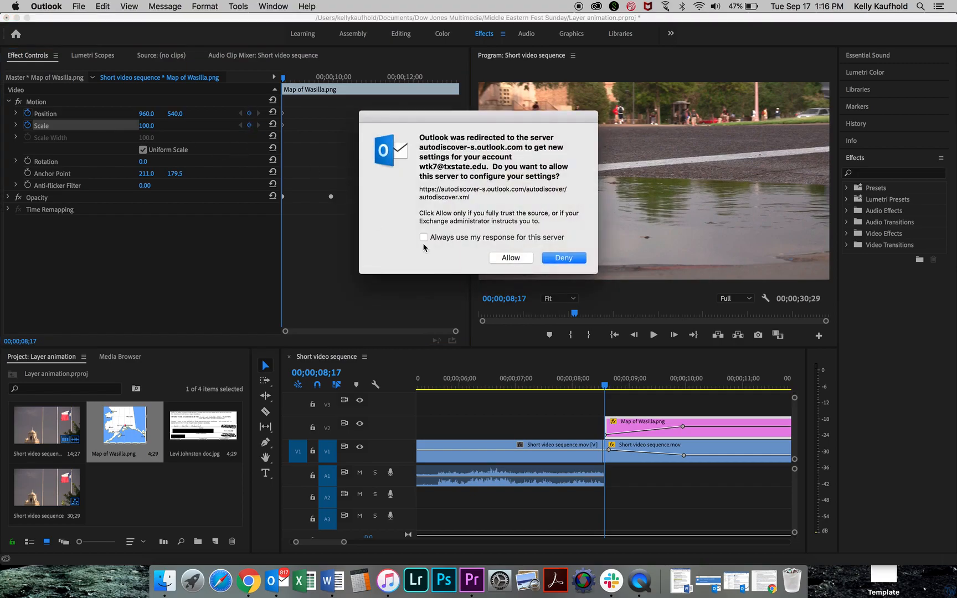
Allow the server redirect requested by Outlook and return to the Map of Wasilla.png clip in Premiere Pro.
left_click(501, 258)
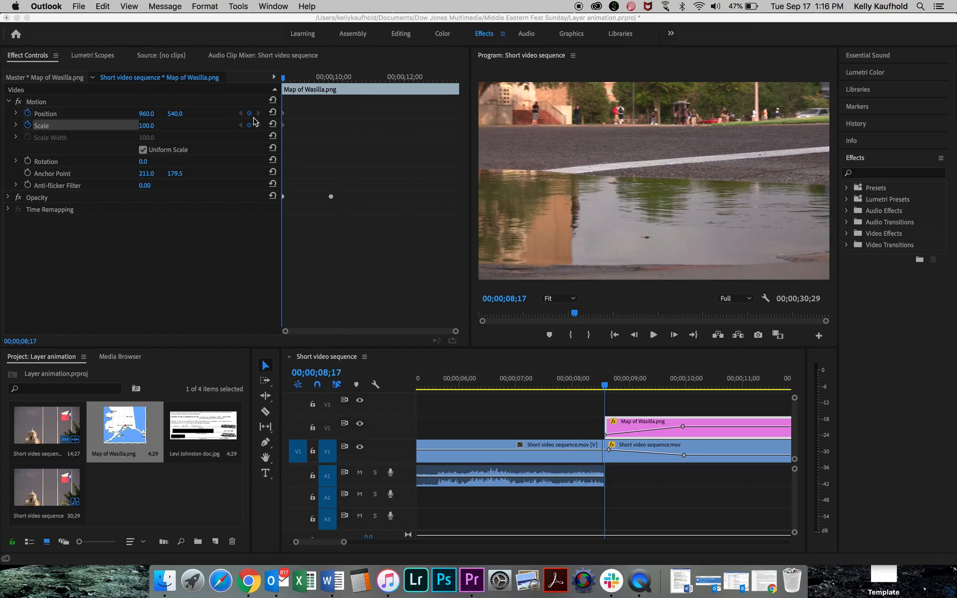
left_click(628, 428)
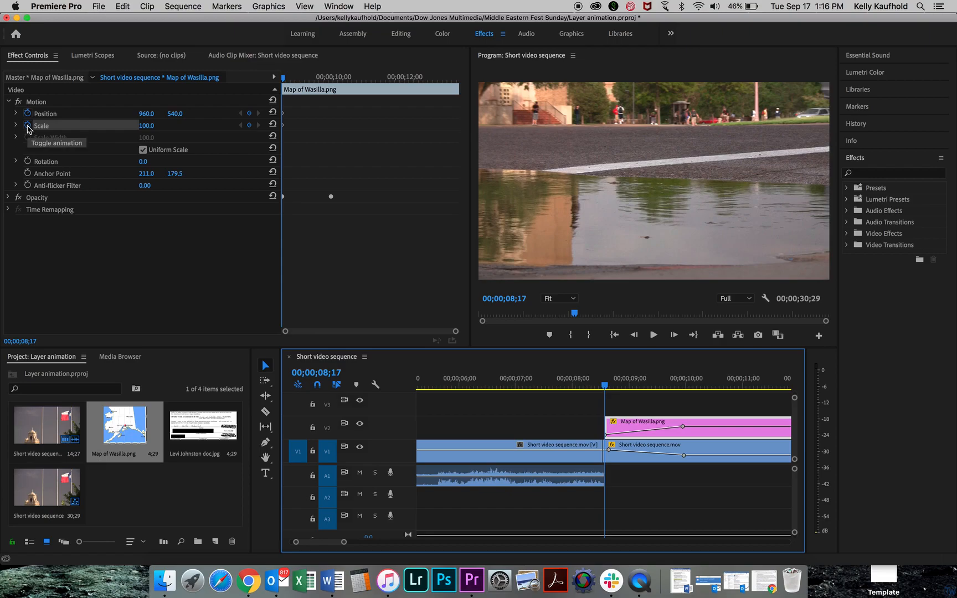
left_click(251, 129)
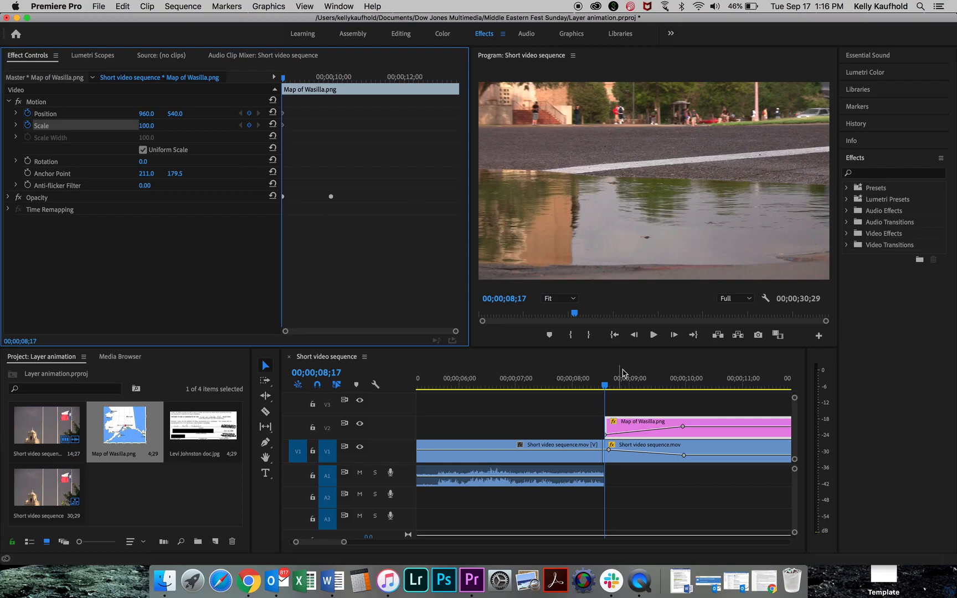
Play the map's fade-in through to 00;00;10;05 and add a Scale keyframe there.
key("space")
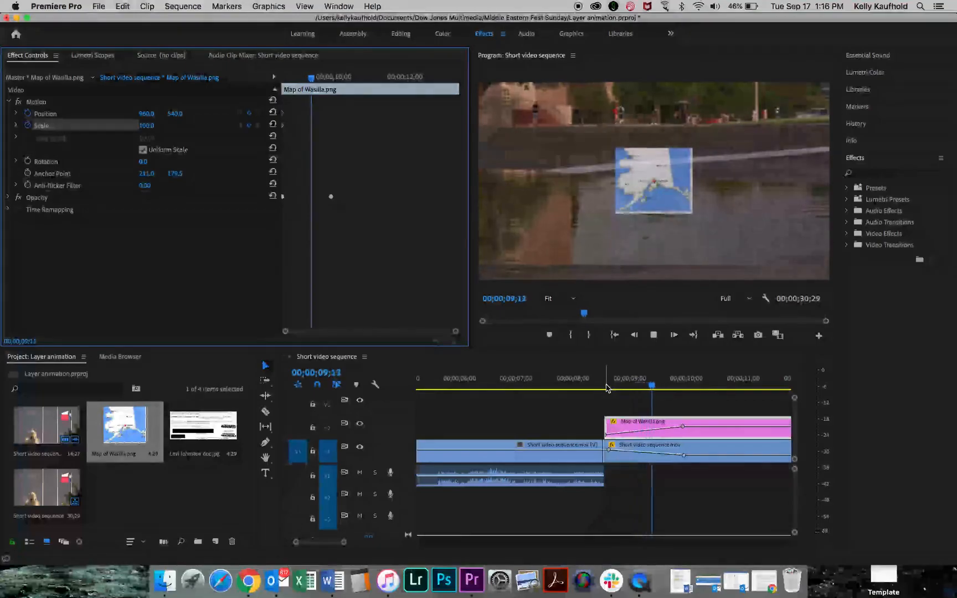
left_click(606, 387)
key("space")
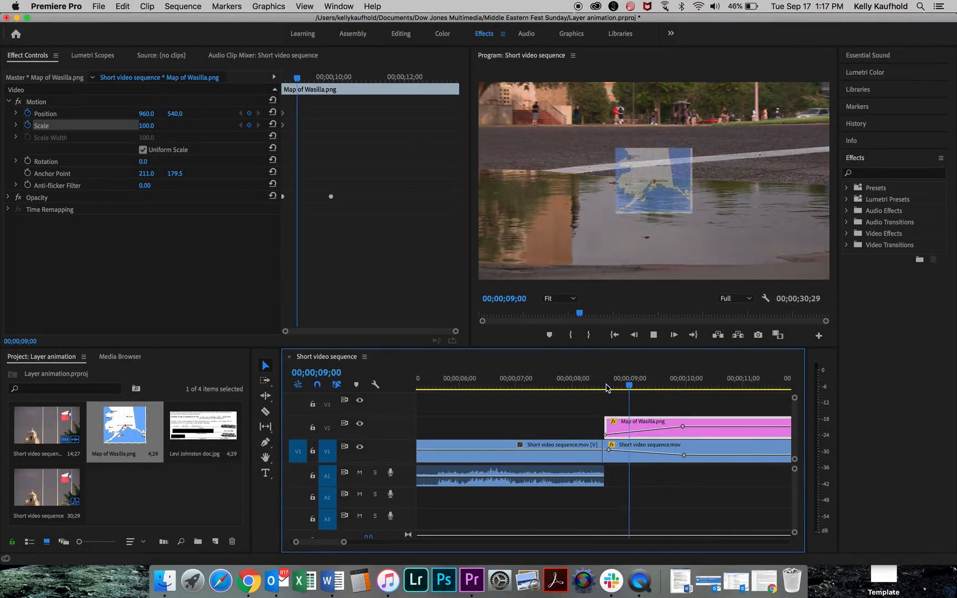
key("space")
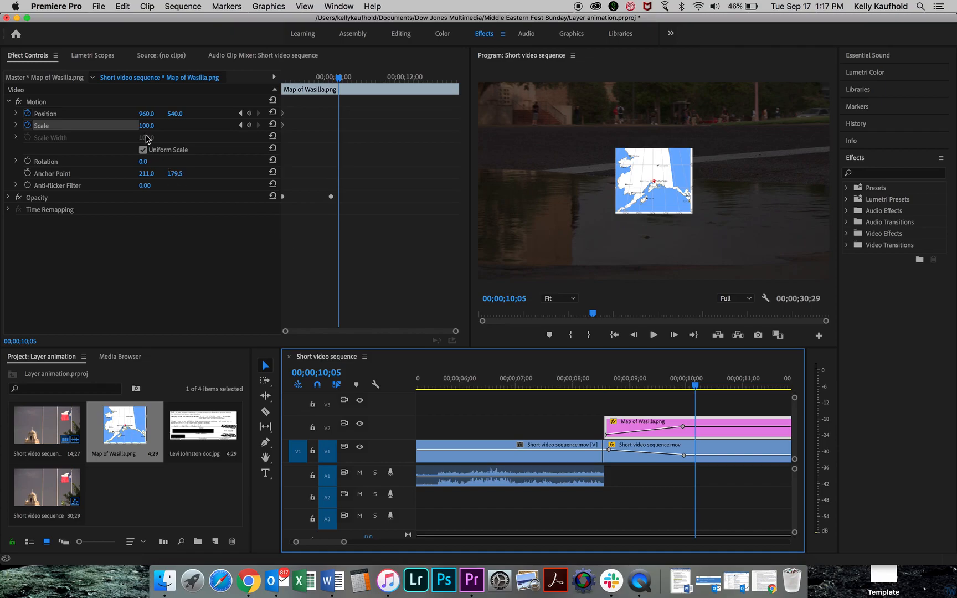
left_click(250, 125)
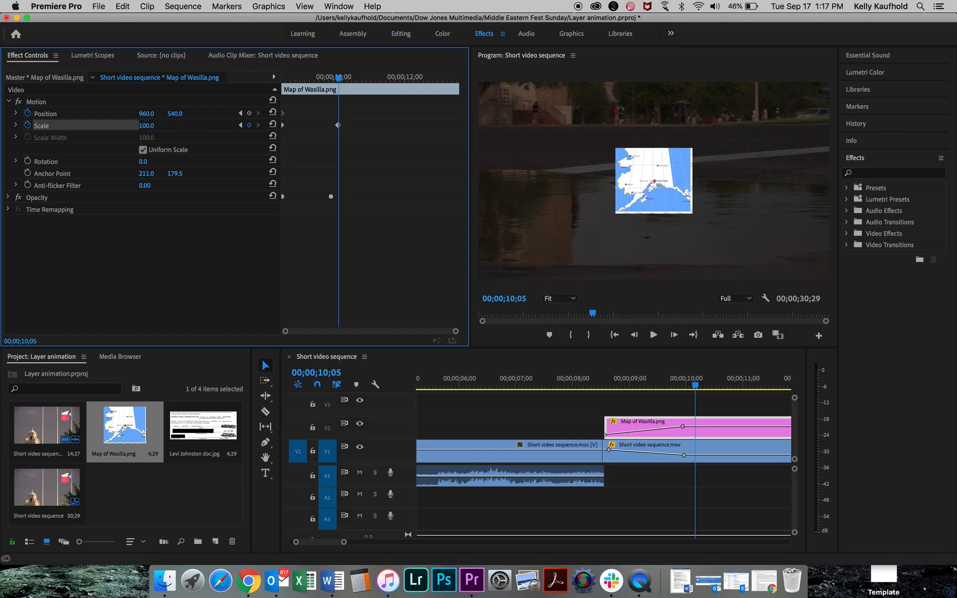
Try enlarging the map's Scale to about 426, and return it to 100.
left_click(147, 125)
type("145")
key("Return")
left_click_drag(147, 126, 302, 126)
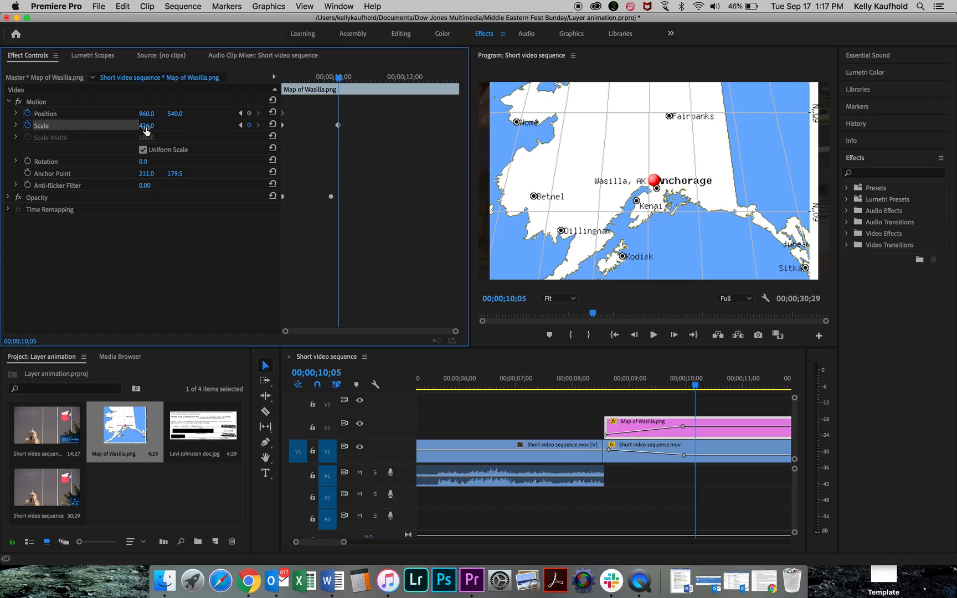
type("100")
key("Return")
Set the map's Scale to 400 at the 00;00;10;05 keyframe.
left_click(148, 126)
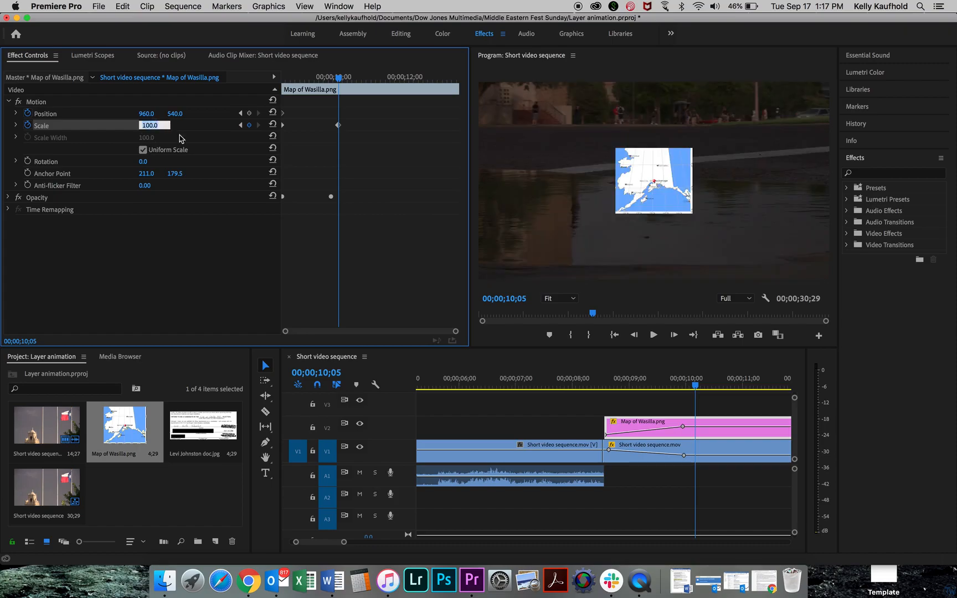
type("400")
key("Return")
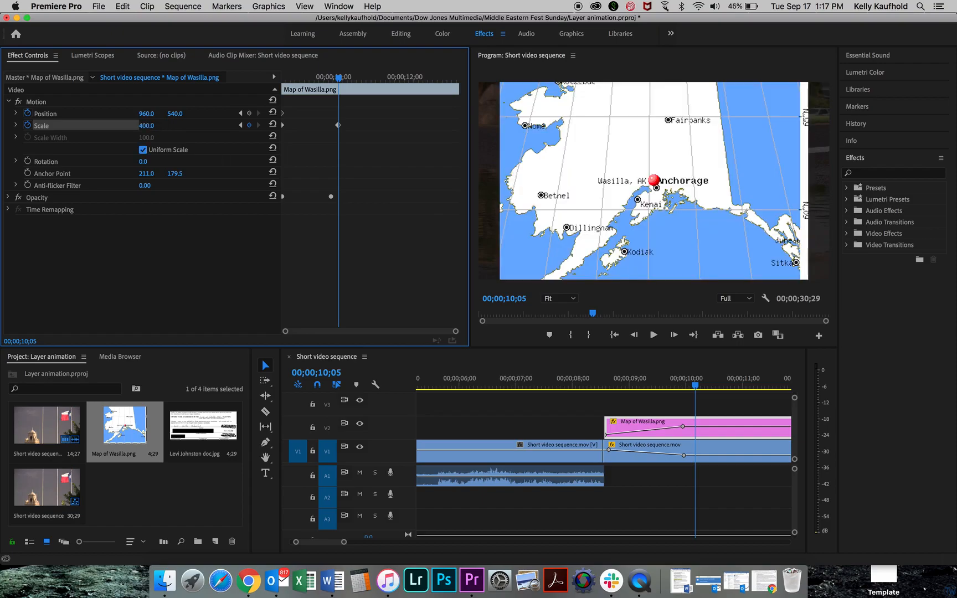
Play back the map's fade-in and zoom several times, starting at or shortly before the map clip.
left_click(685, 386)
left_click_drag(684, 385, 604, 387)
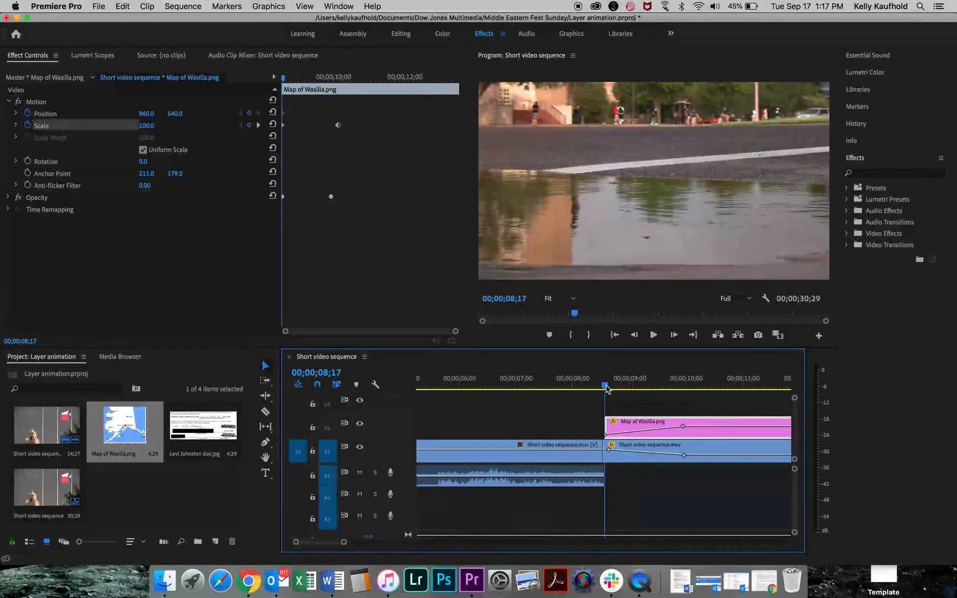
key("space")
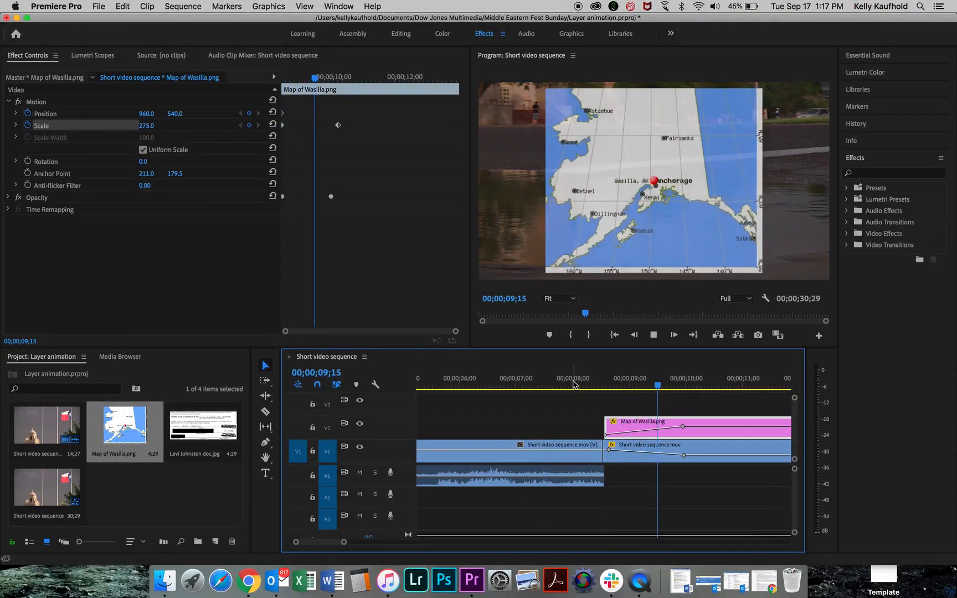
left_click(574, 386)
left_click(594, 384)
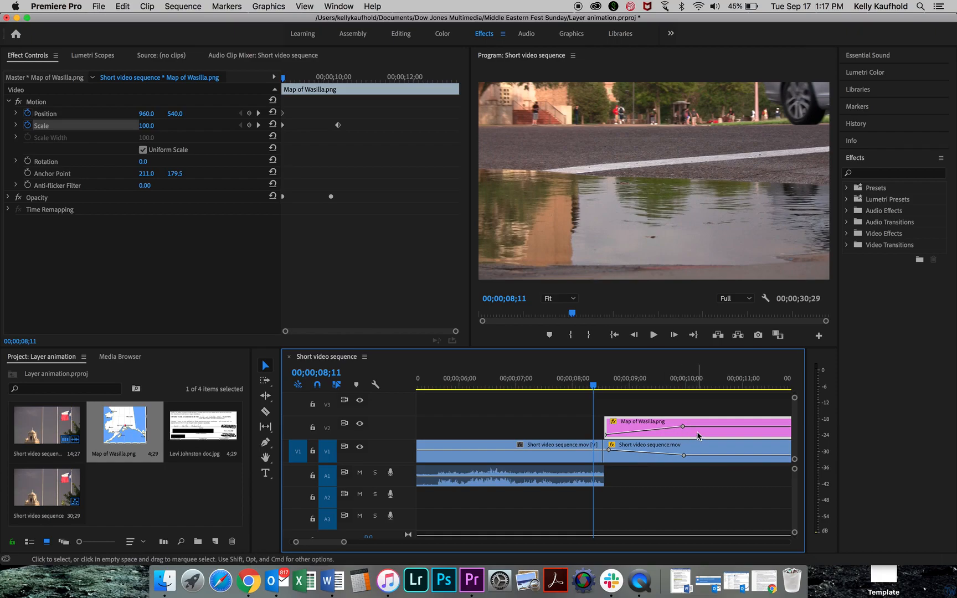
key("space")
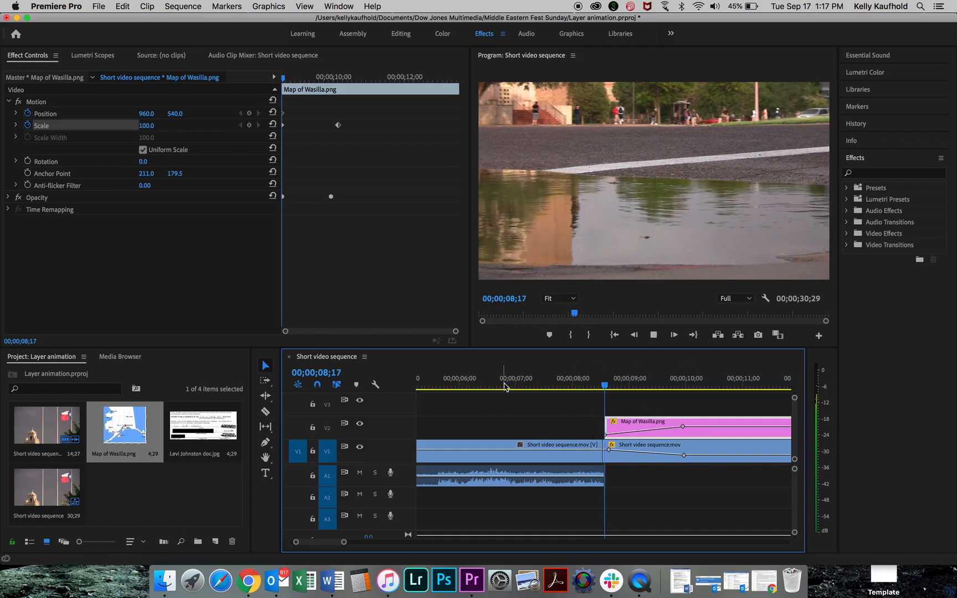
key("space")
left_click(587, 386)
key("space")
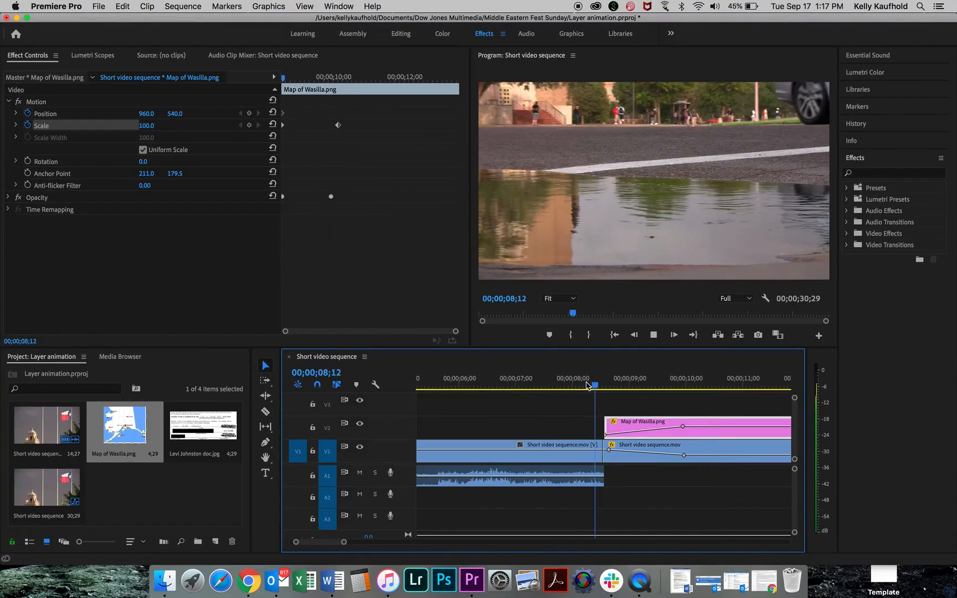
key("space")
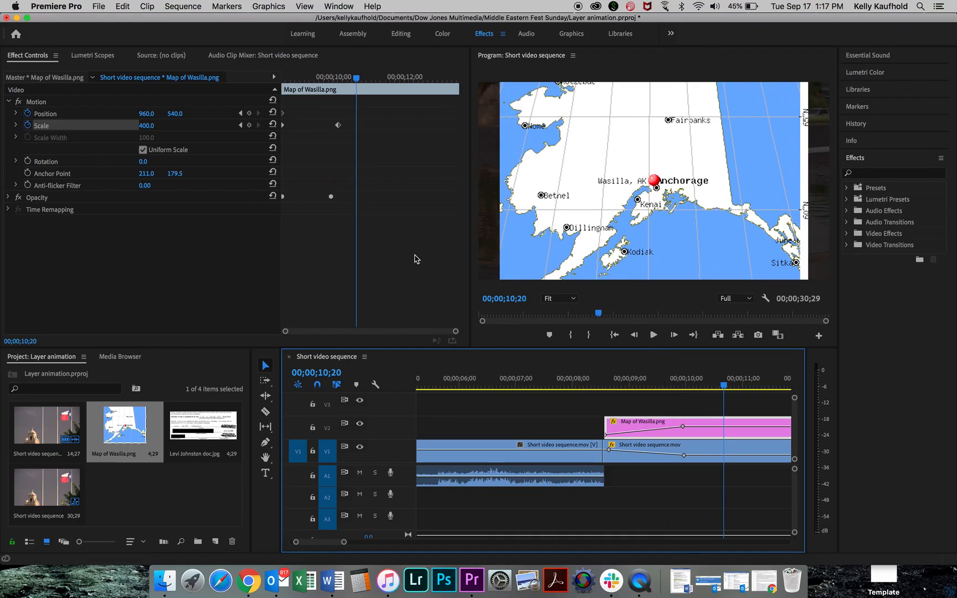
left_click(590, 386)
key("space")
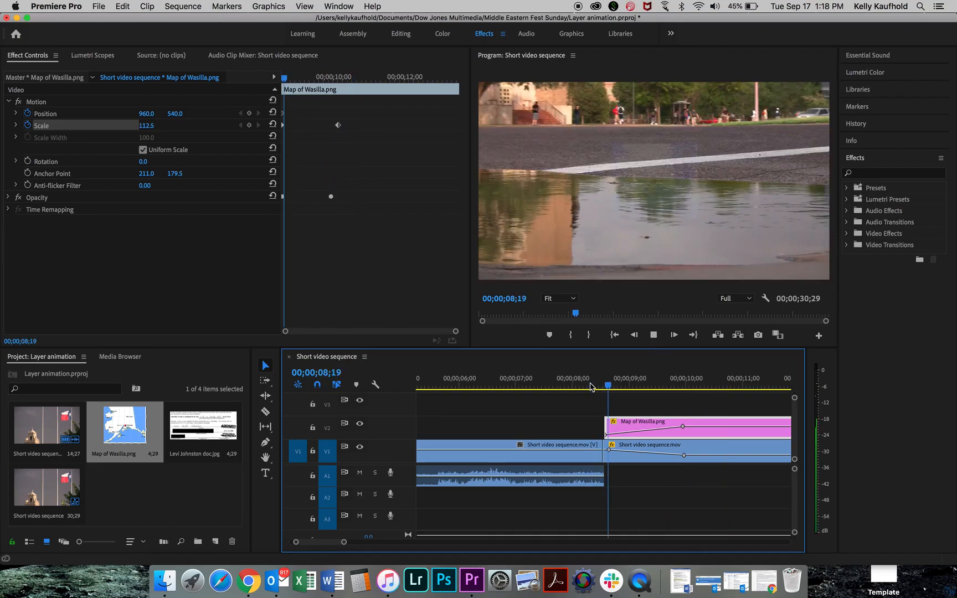
key("space")
Extend the Map of Wasilla.png clip on V2 to the end of the faded video clip beneath it.
key("minus")
key("minus")
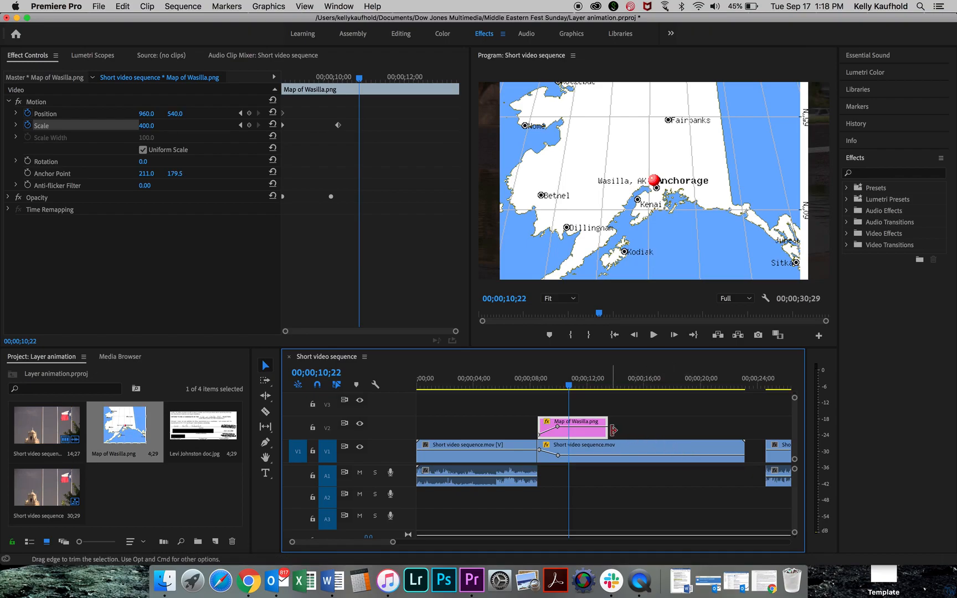
left_click_drag(604, 430, 744, 427)
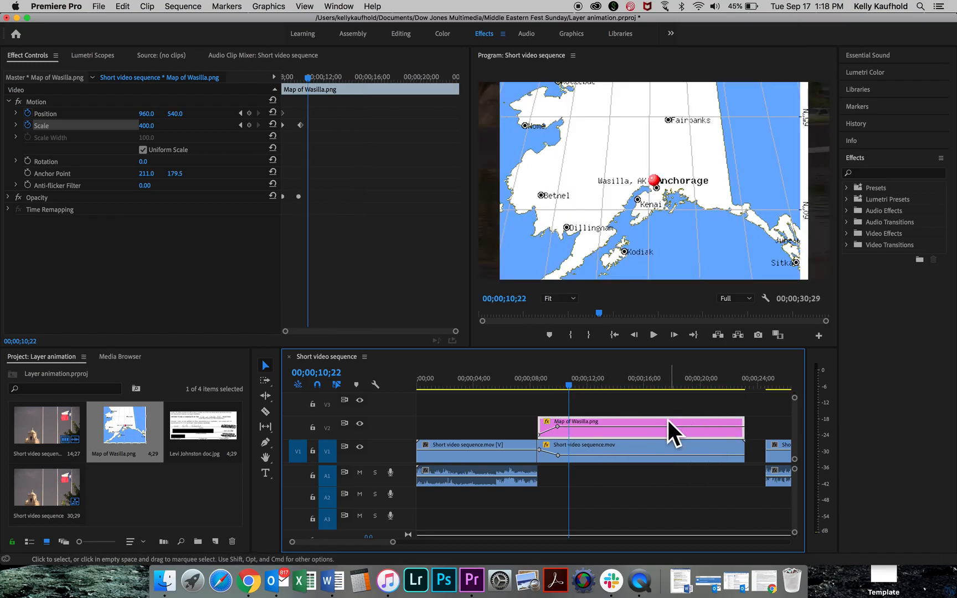
Play the sequence from 00;00;07;21 to review the transition into the extended map clip.
left_click(526, 382)
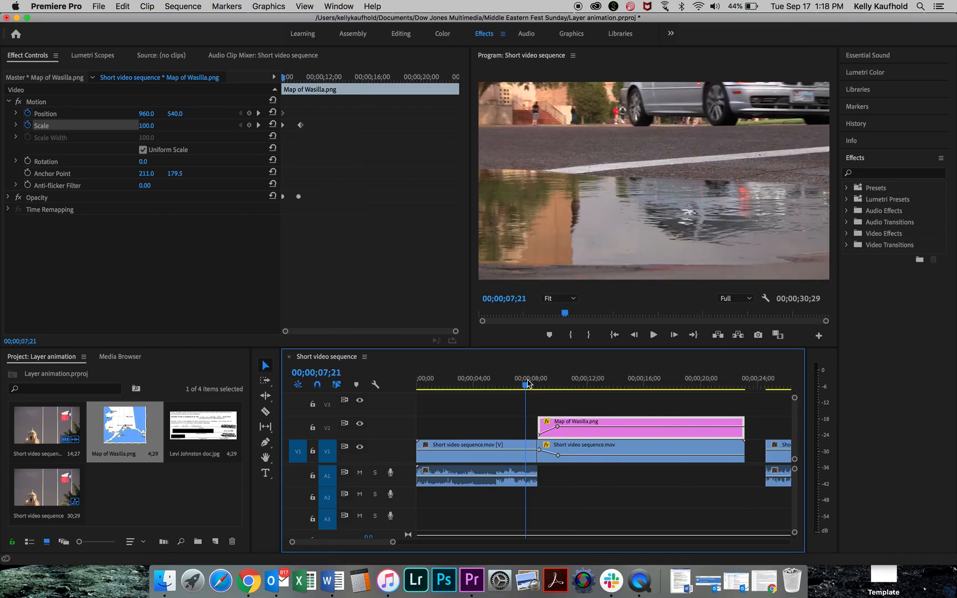
key("space")
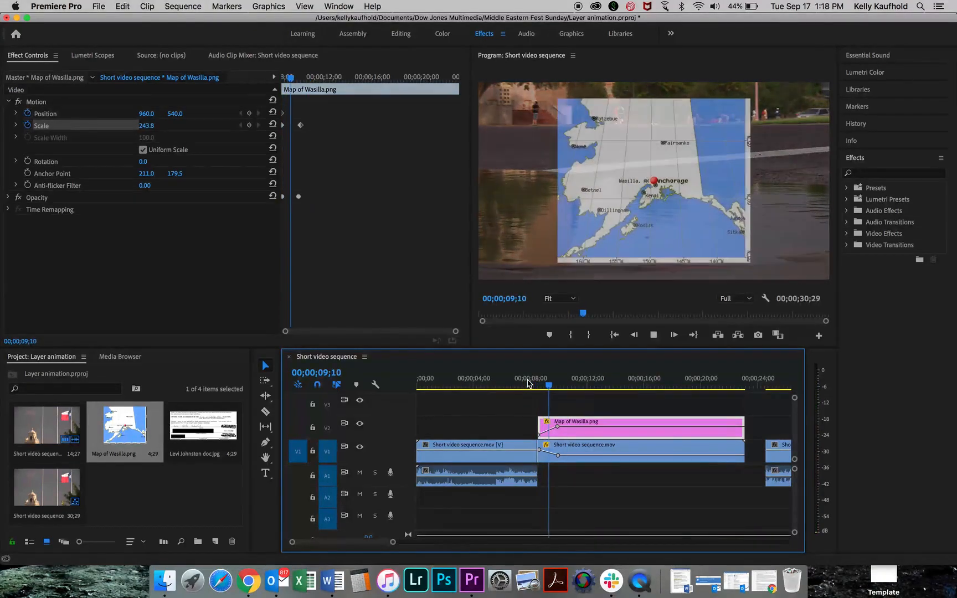